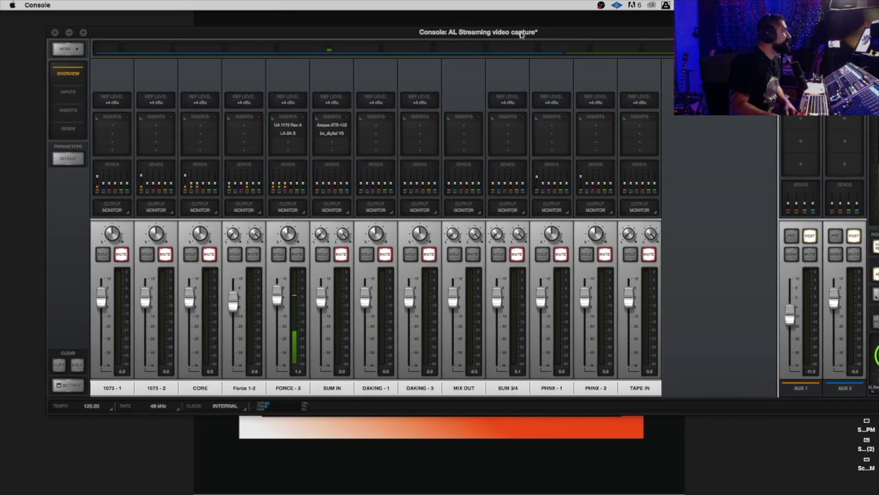
drag(521, 36, 526, 37)
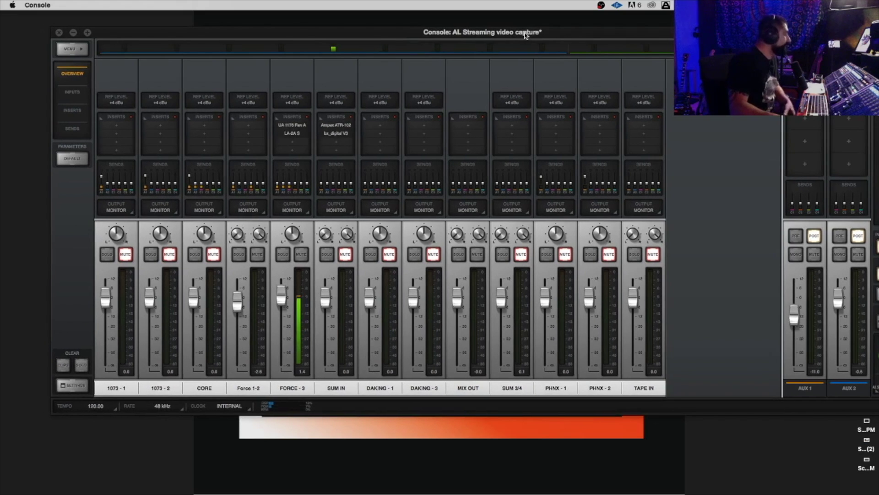
drag(526, 36, 526, 36)
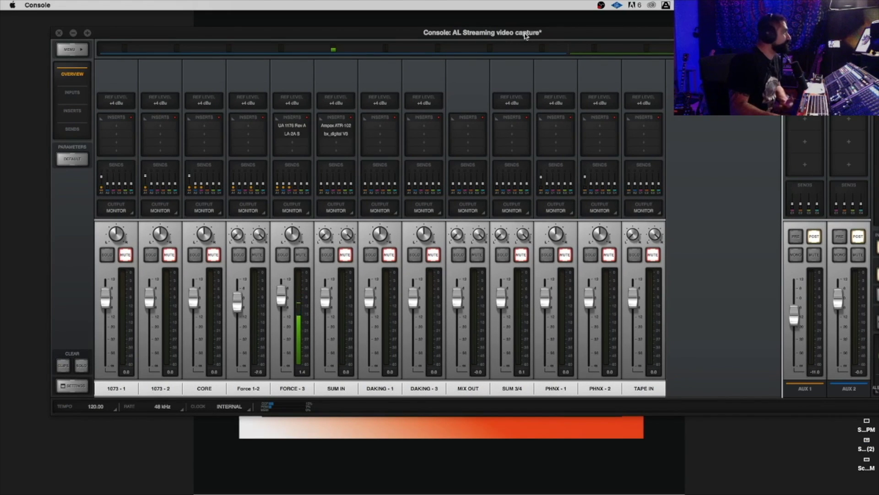
drag(525, 36, 508, 40)
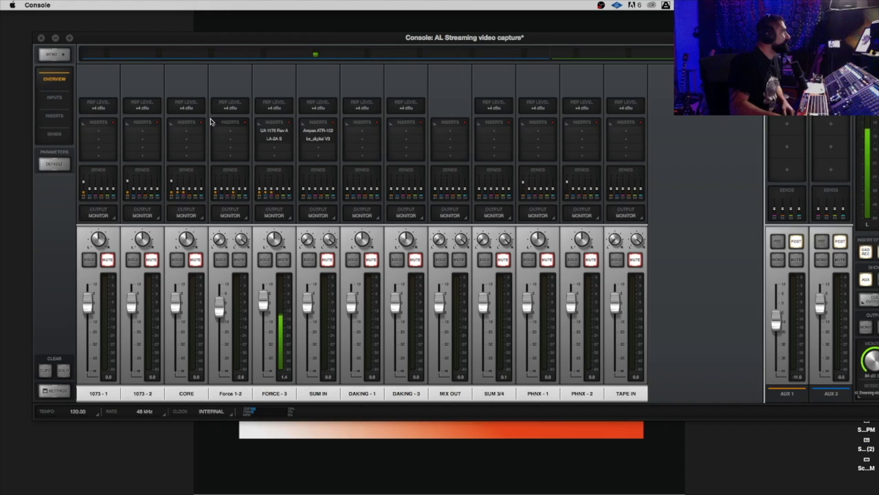
drag(221, 40, 280, 25)
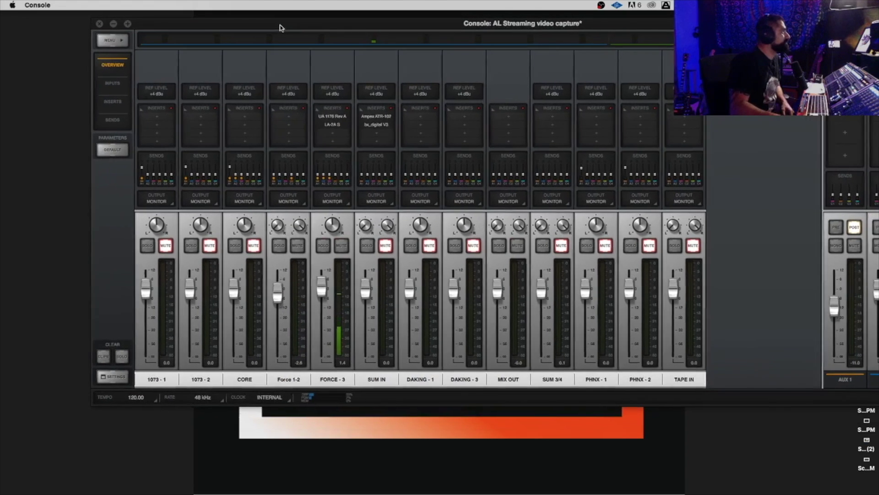
Open the Console settings and look through the I/O matrix channel assignments for both Apollo units
click(120, 376)
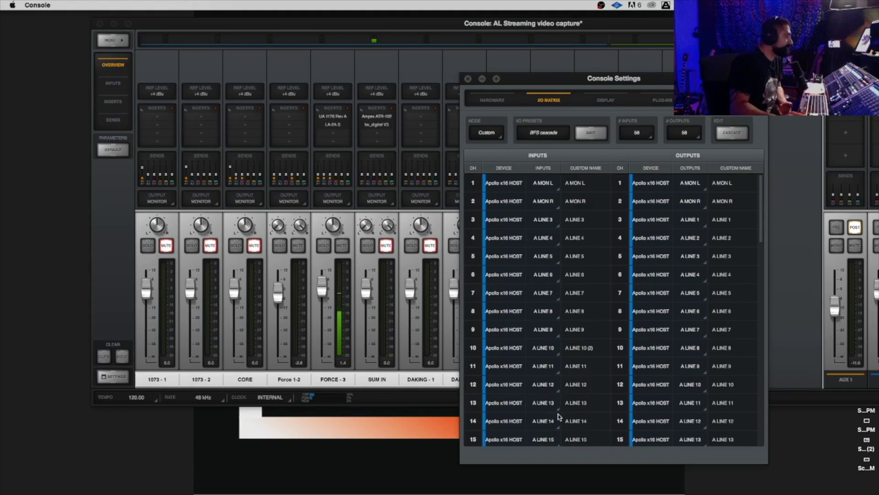
scroll(556, 418, down, 5)
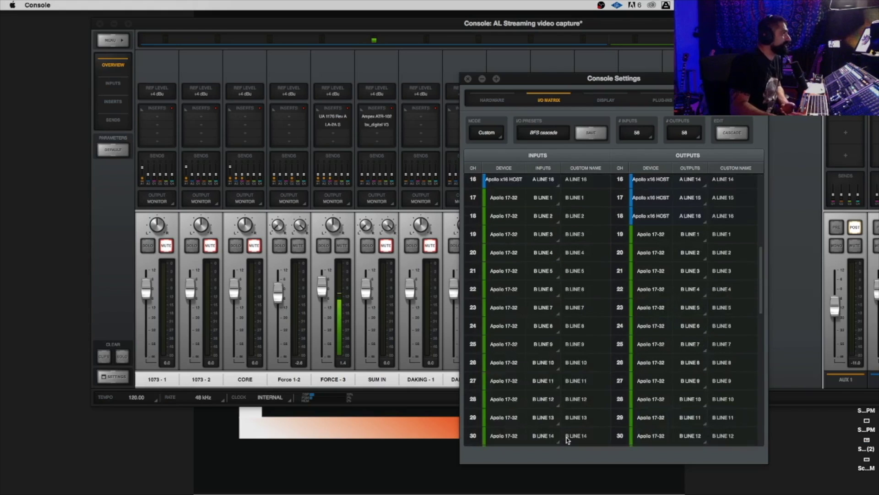
scroll(568, 440, up, 5)
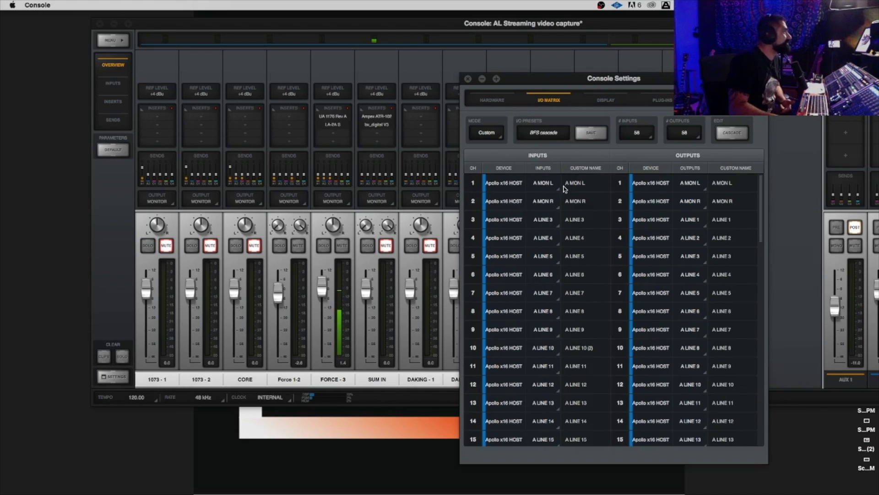
Switch to Audio MIDI Setup and show the Audio Devices window, moving it clear for viewing
mouse_move(404, 489)
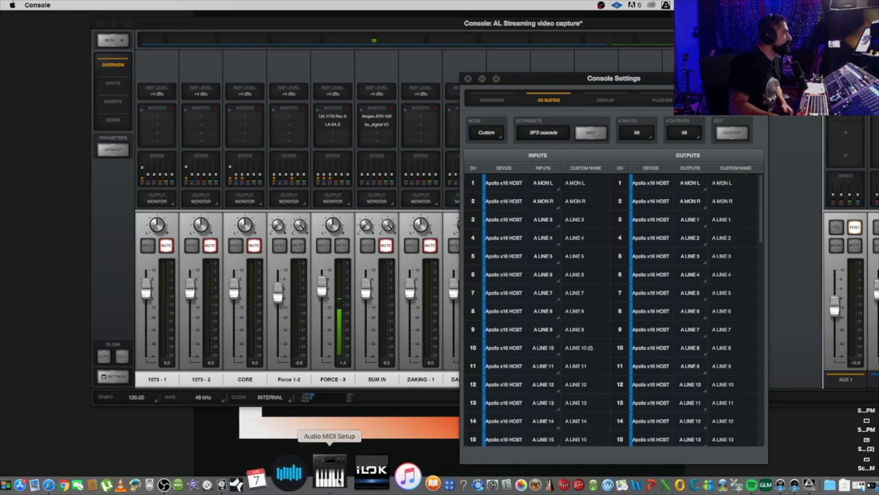
click(340, 481)
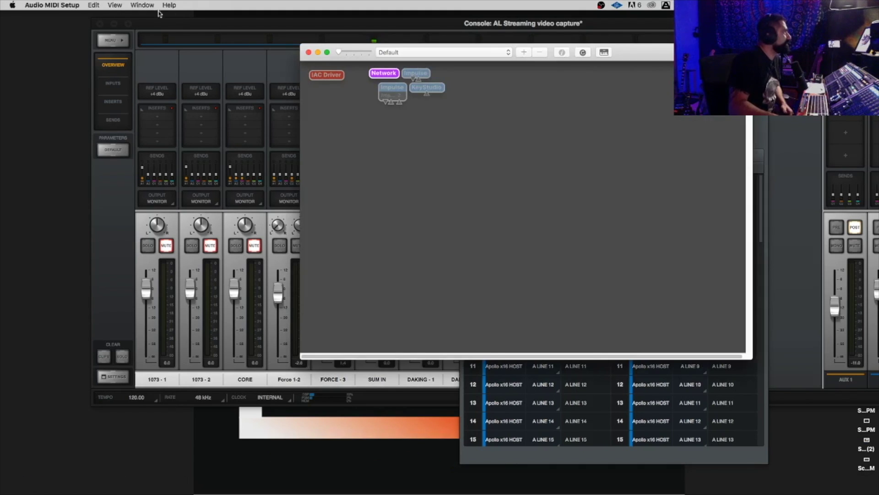
click(142, 5)
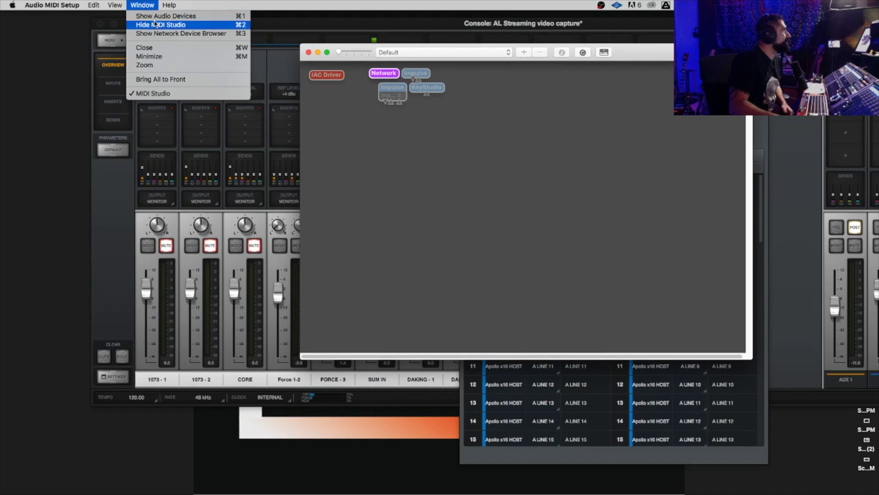
click(156, 16)
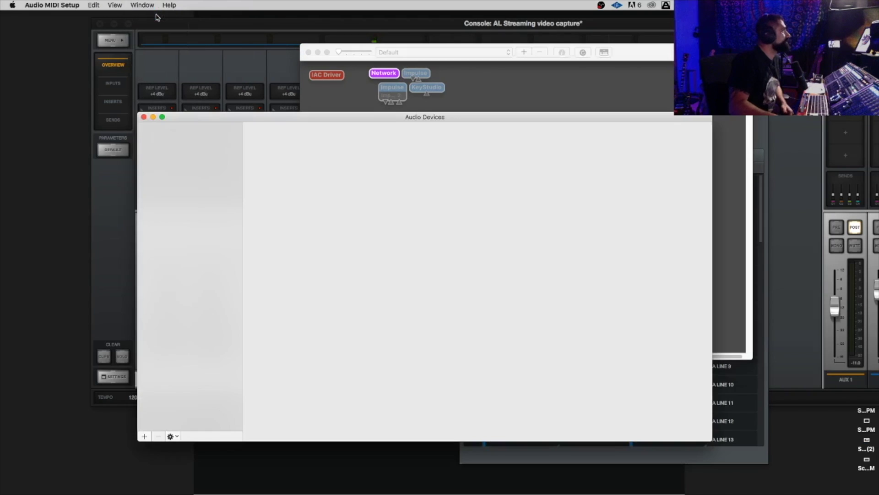
drag(349, 116, 356, 76)
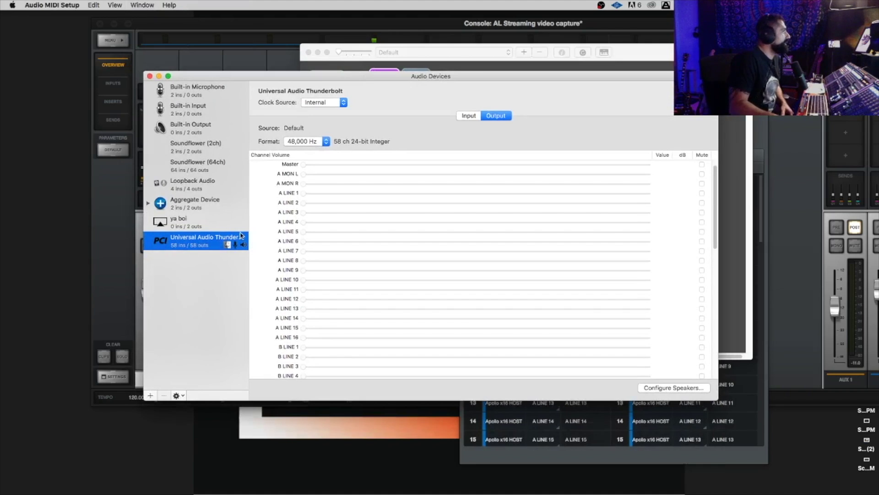
Check the stereo speaker configuration of the Universal Audio Thunderbolt device, close Audio Devices and return to the Console mixer
click(670, 389)
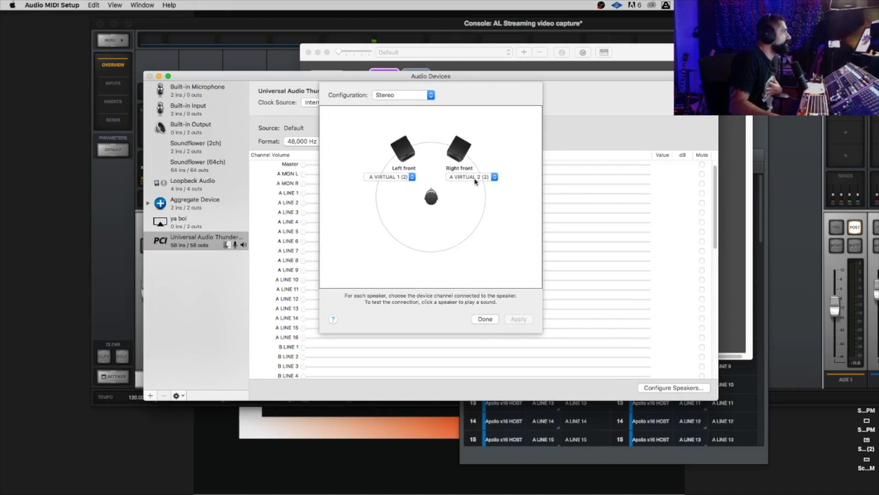
click(489, 320)
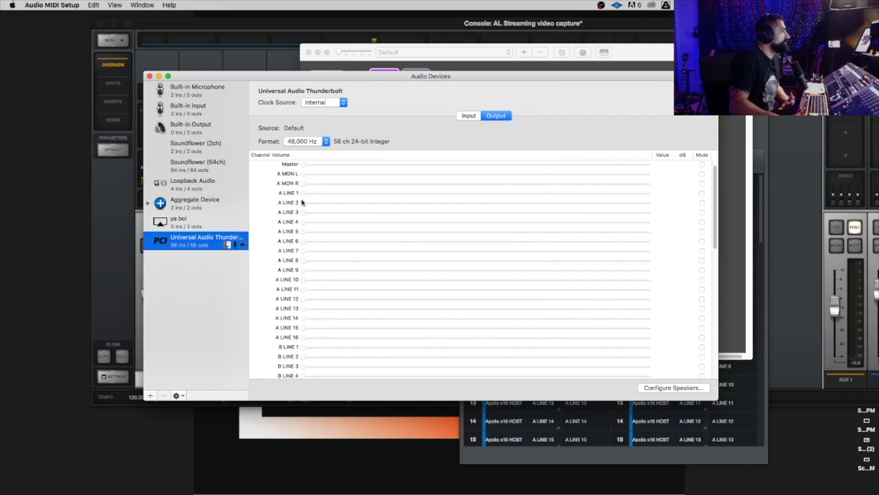
click(149, 78)
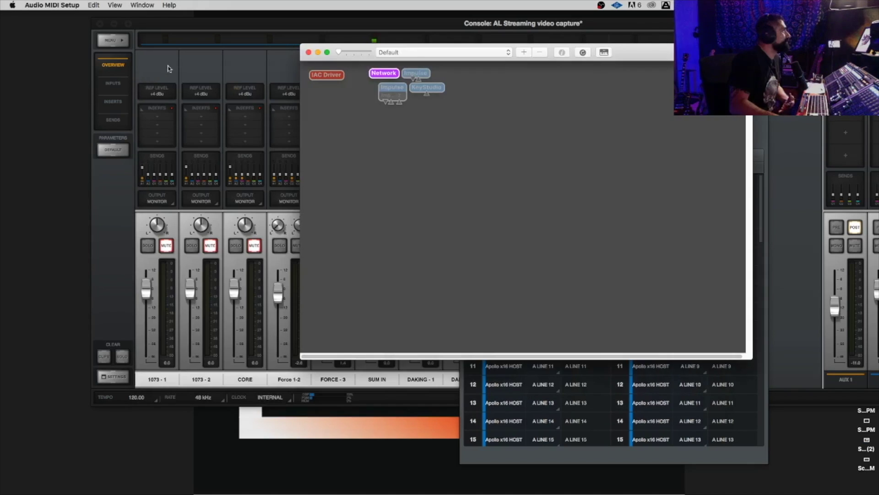
click(176, 65)
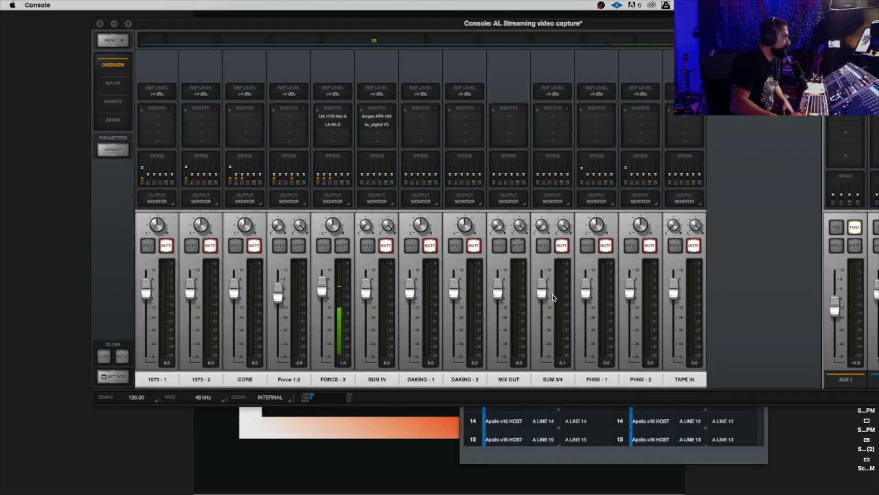
Reopen the Console I/O matrix and view the analog source options for inputs 1 and 2, closing each chooser without reassigning
mouse_move(643, 491)
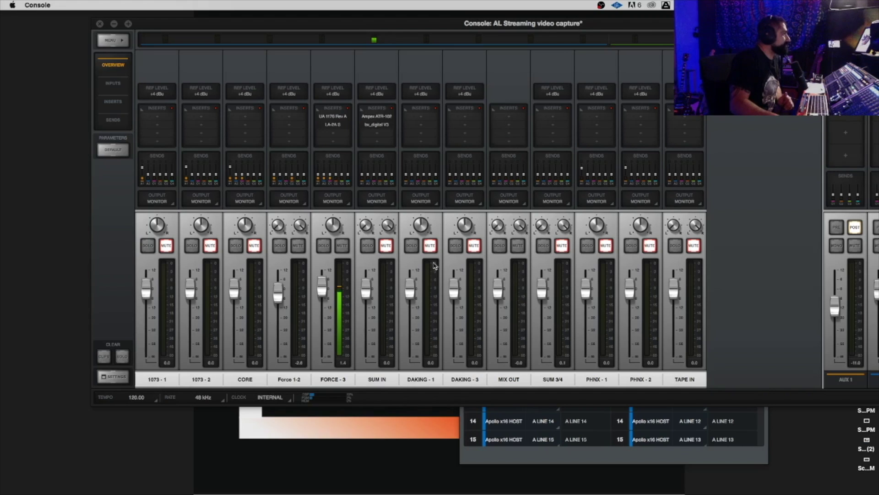
mouse_move(348, 488)
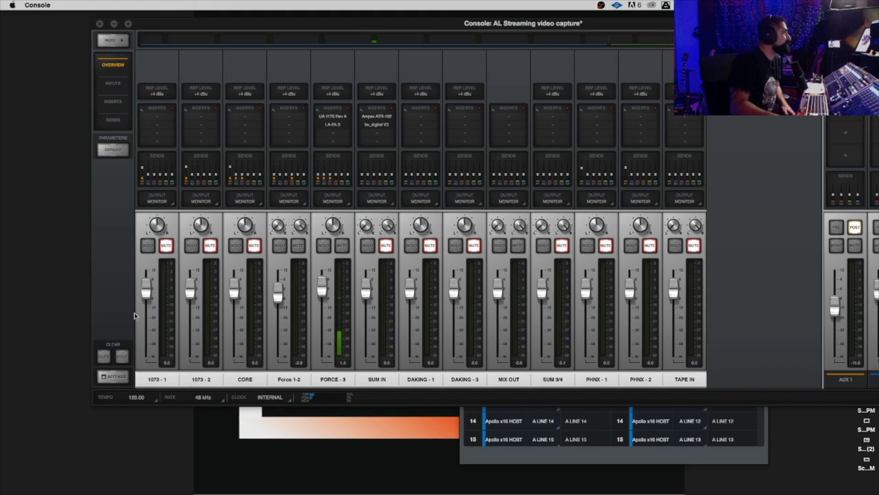
click(122, 380)
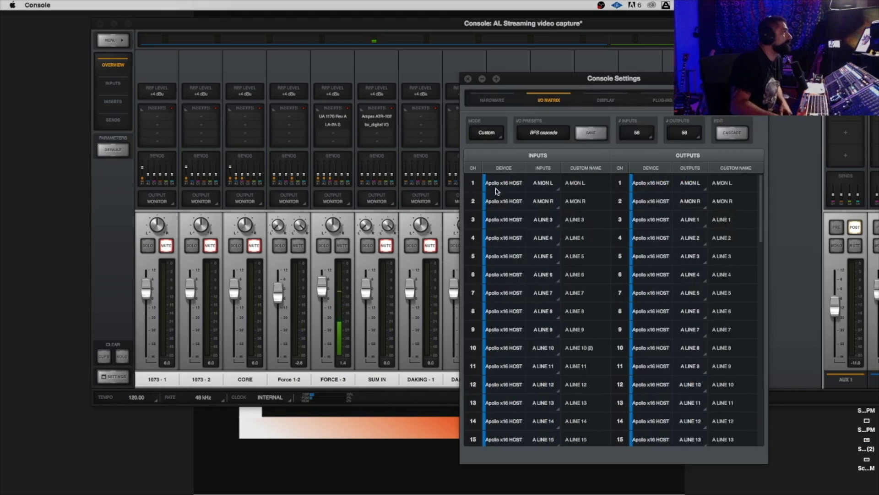
click(555, 185)
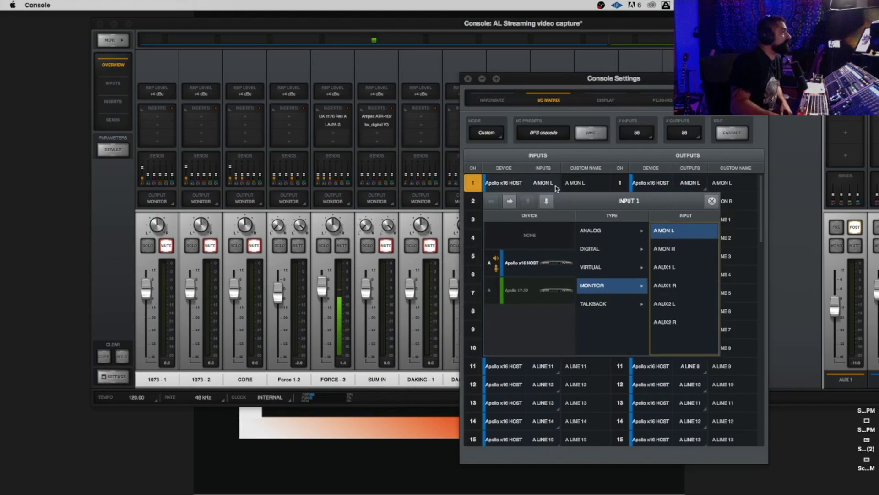
click(600, 231)
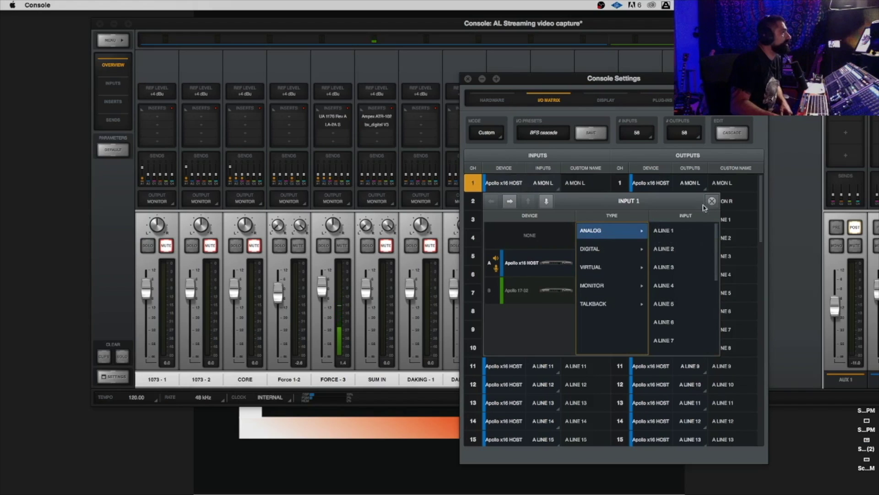
click(712, 200)
click(554, 207)
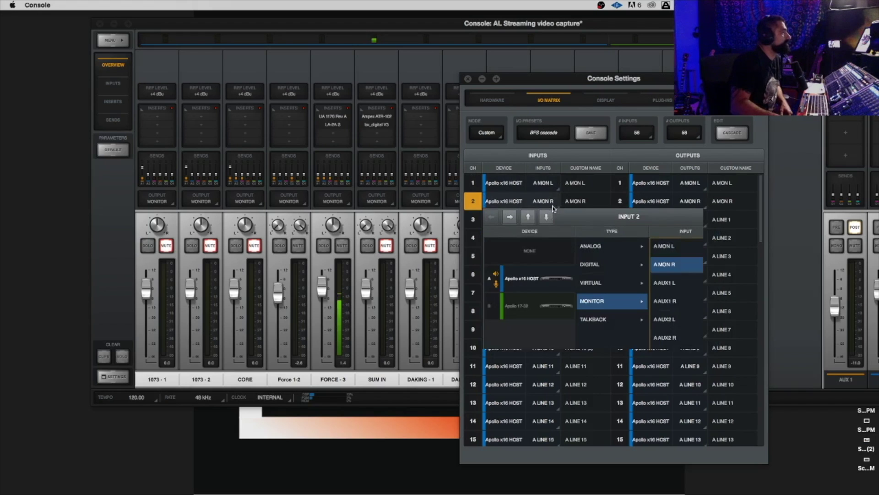
click(603, 250)
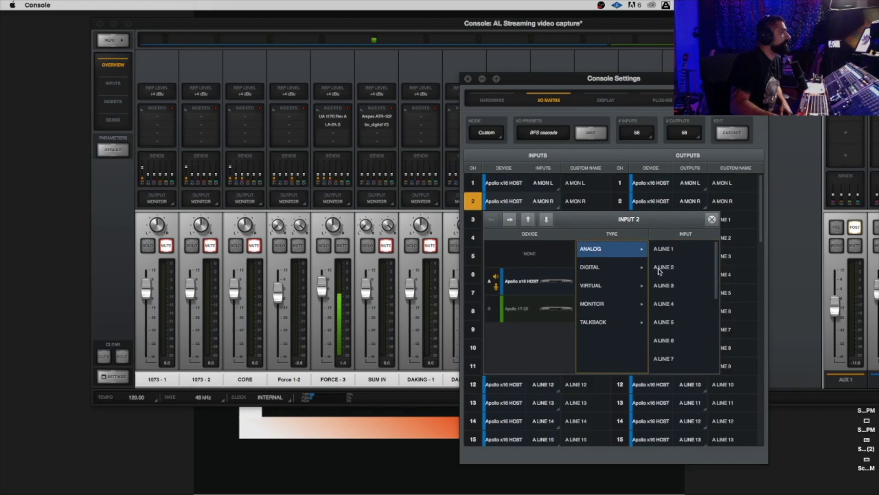
click(712, 221)
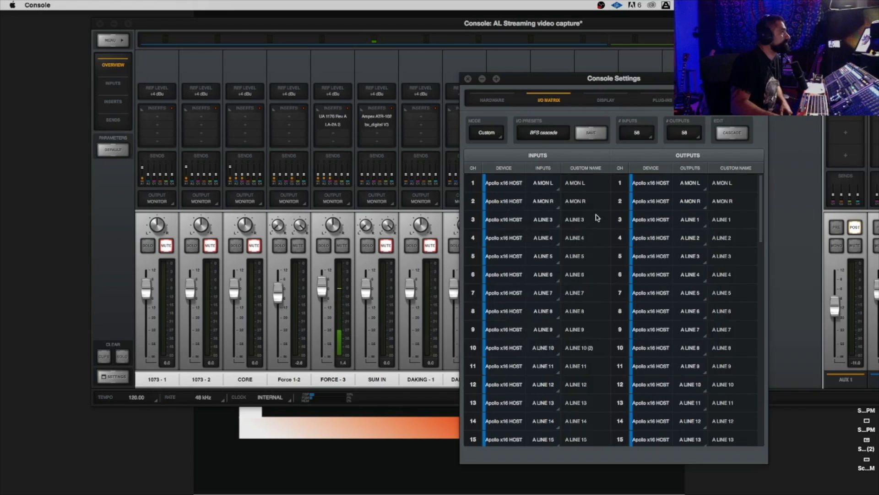
Check the monitor source assignments of inputs 1 and 2 in the I/O matrix and close the Console settings
click(556, 189)
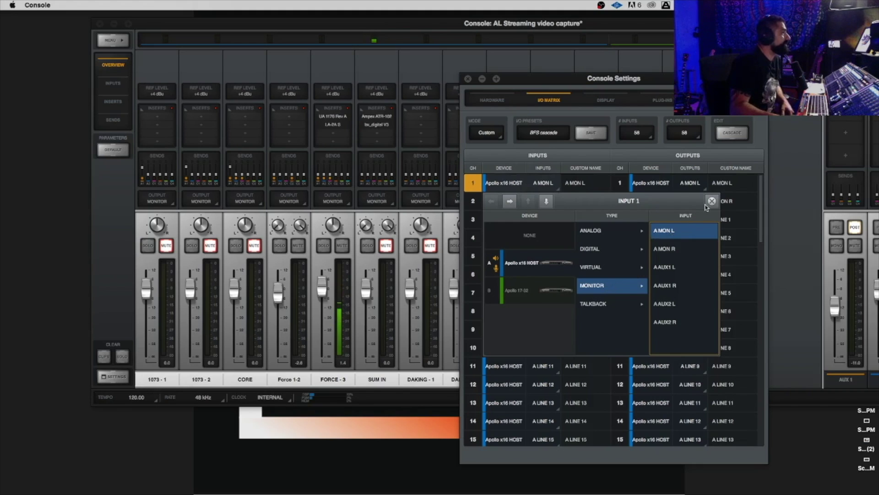
click(711, 203)
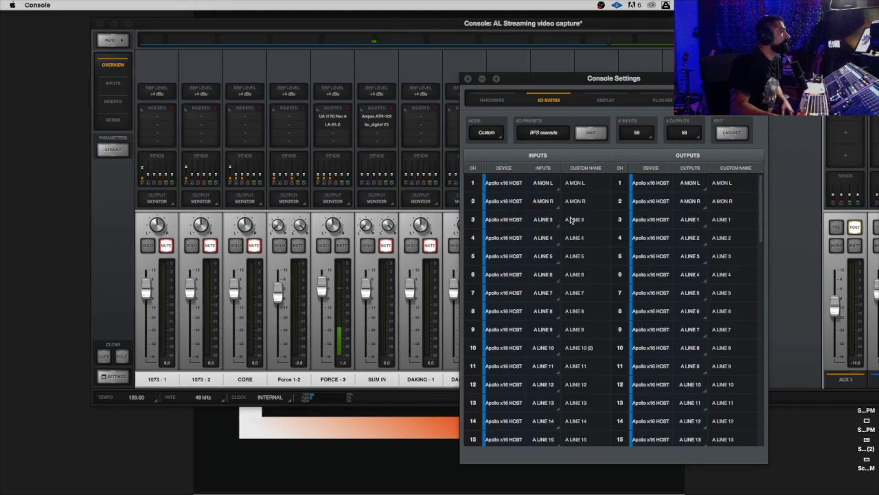
click(559, 207)
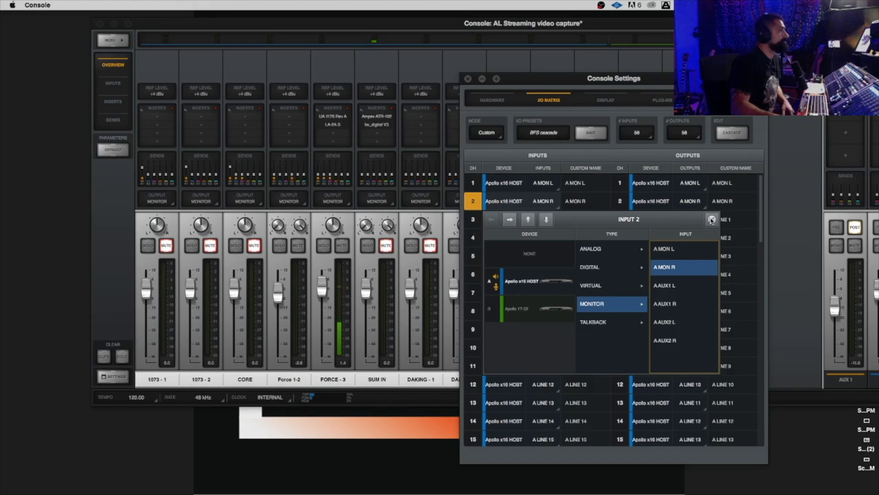
click(711, 219)
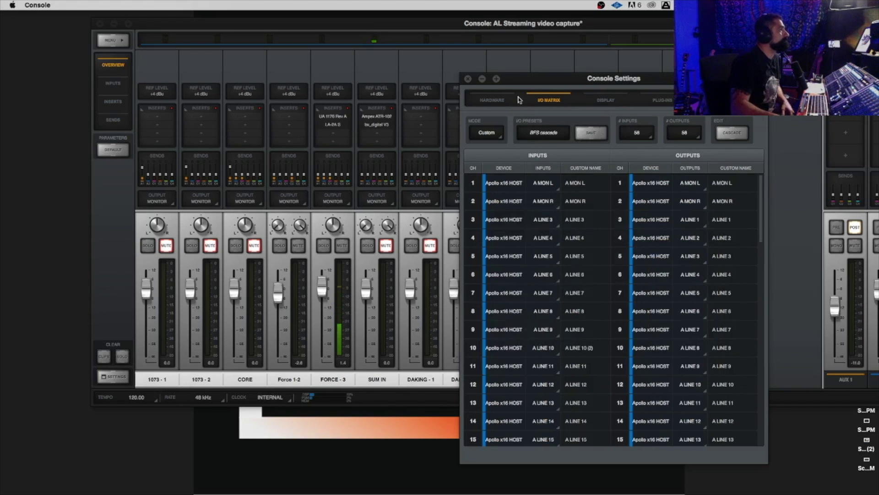
click(469, 79)
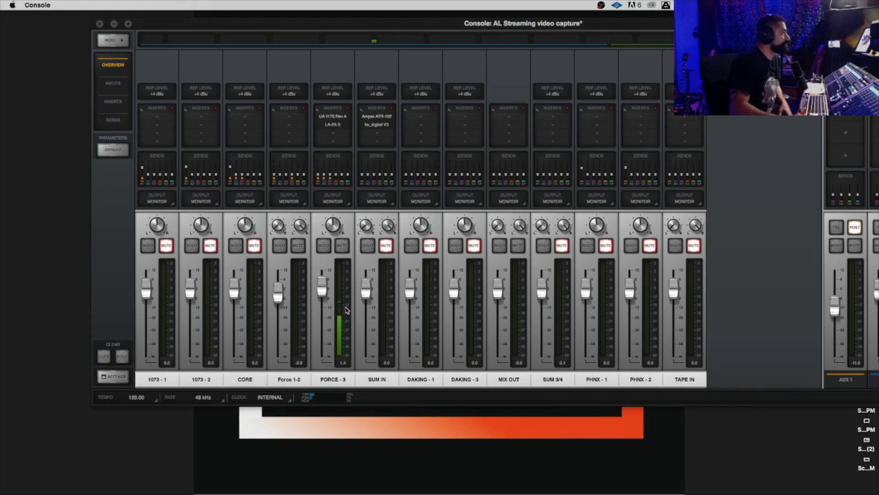
Switch to Logic Pro X by restoring the minimized project "bass it dont stop - video on comps" and reposition its window
mouse_move(510, 481)
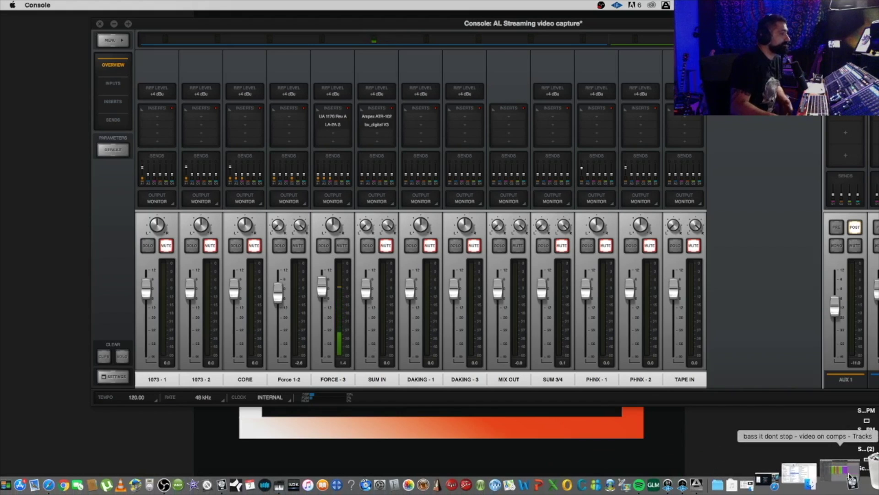
click(849, 475)
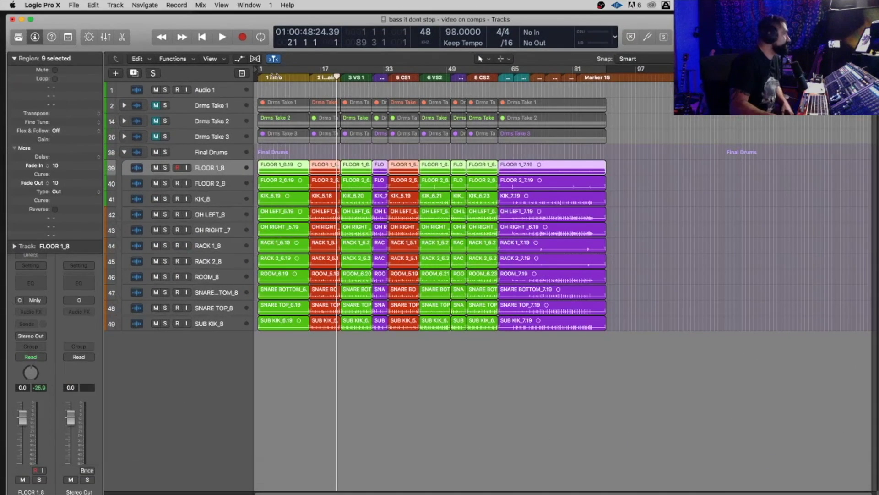
drag(243, 23, 236, 13)
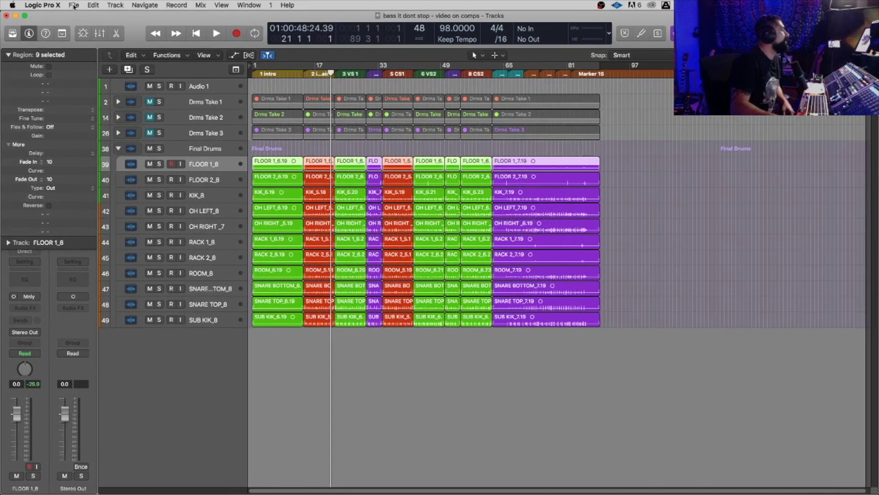
Open the Audio preferences at the device settings and move the window clear of the screen's edge
click(58, 6)
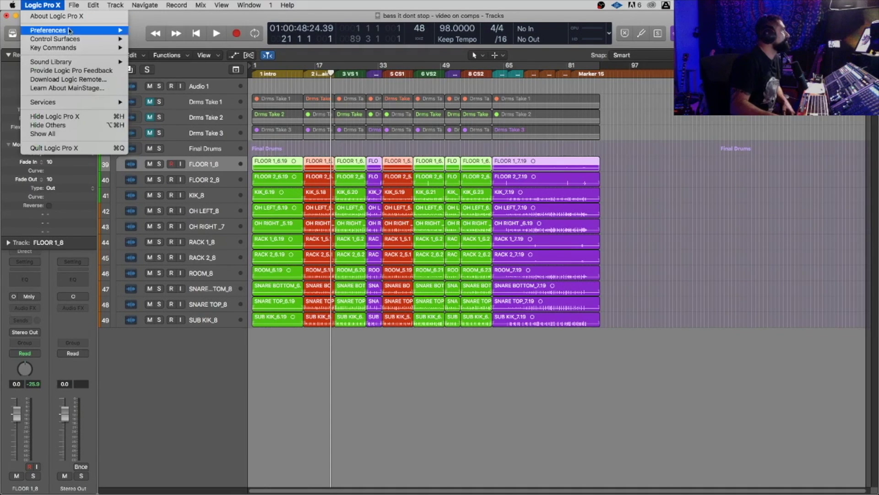
mouse_move(60, 32)
click(140, 41)
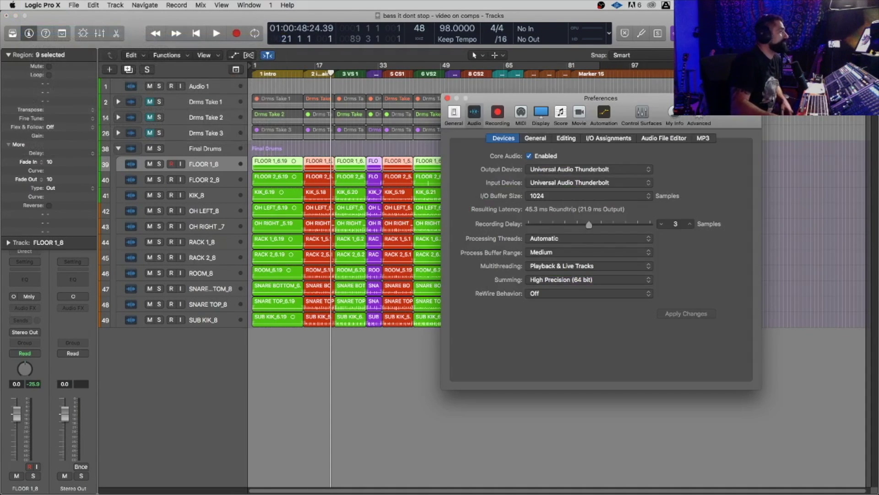
drag(681, 102, 584, 93)
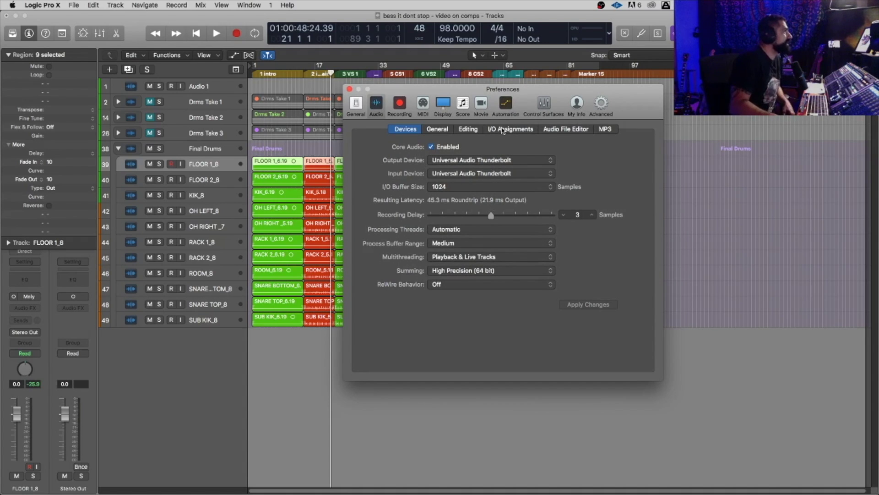
View the available stereo output assignments in the audio I/O Assignments, keep Output 1-2, and close the Preferences window
click(503, 130)
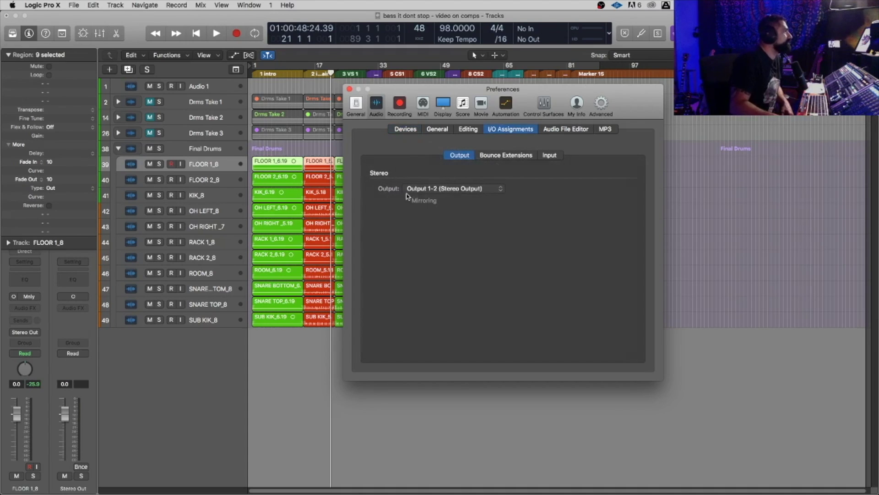
click(501, 189)
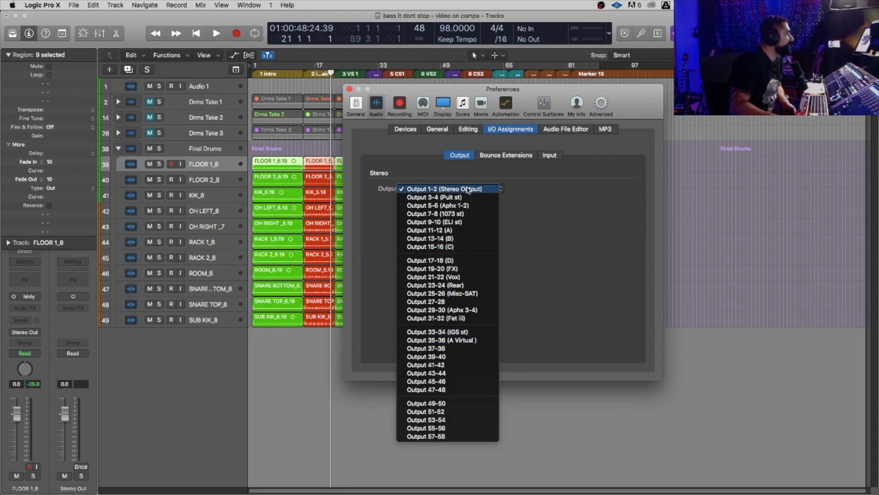
click(527, 183)
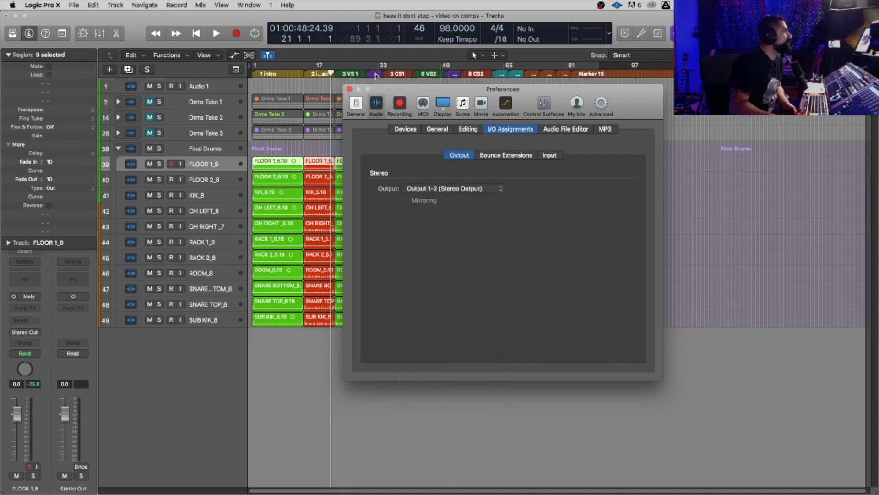
click(349, 90)
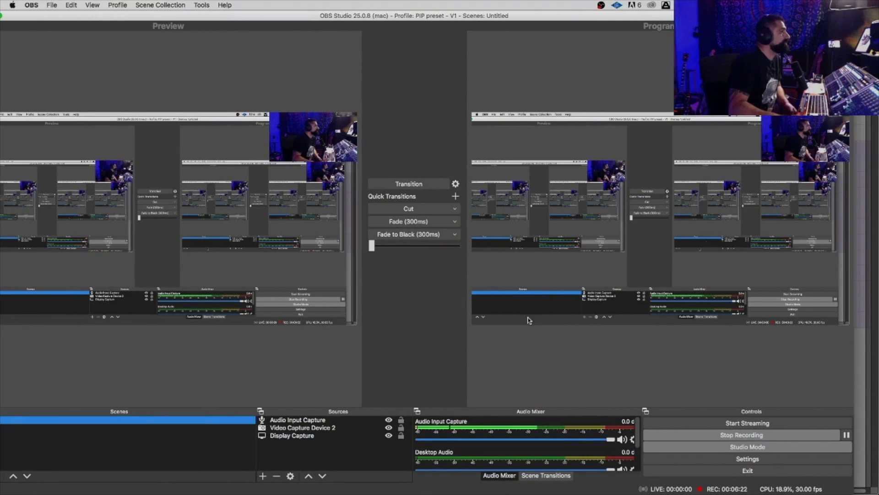
In OBS, open the Audio Input Capture properties, view the available devices, and cancel without changing the device
click(313, 427)
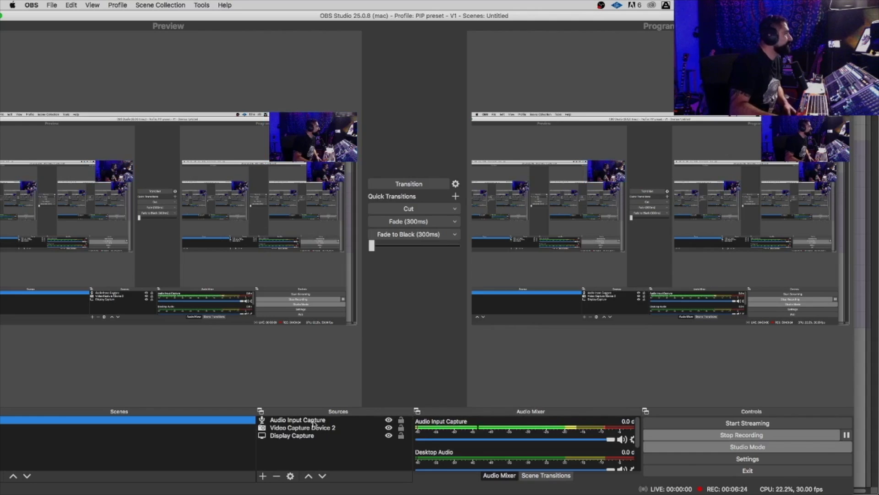
double_click(314, 420)
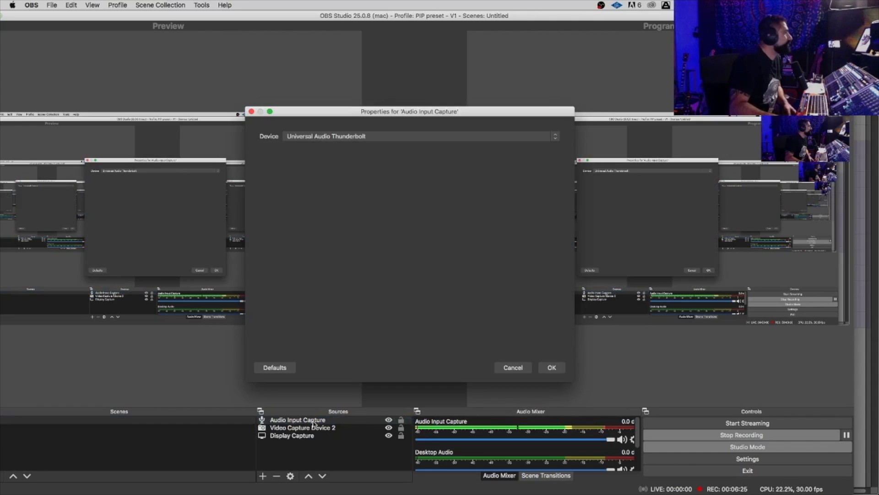
click(556, 137)
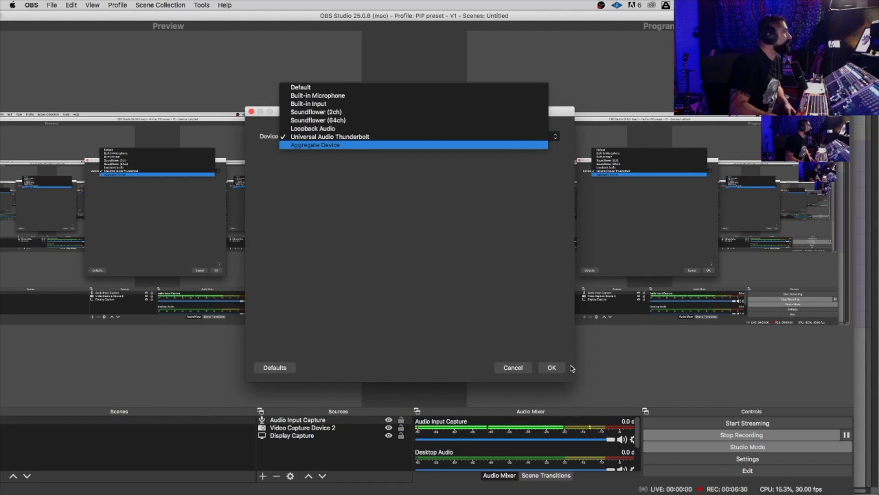
click(518, 368)
click(513, 367)
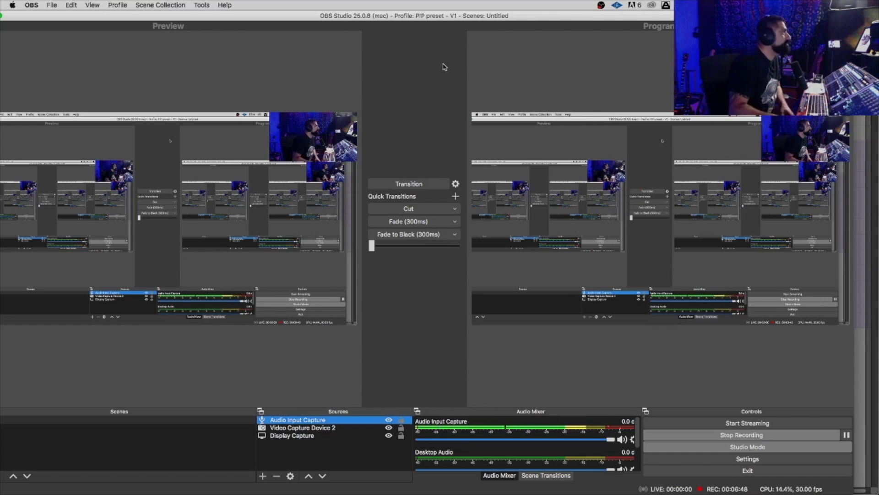
Return to Logic Pro X by moving the OBS window off the screen, then open the Mixer and reposition its window
drag(403, 19, 877, 27)
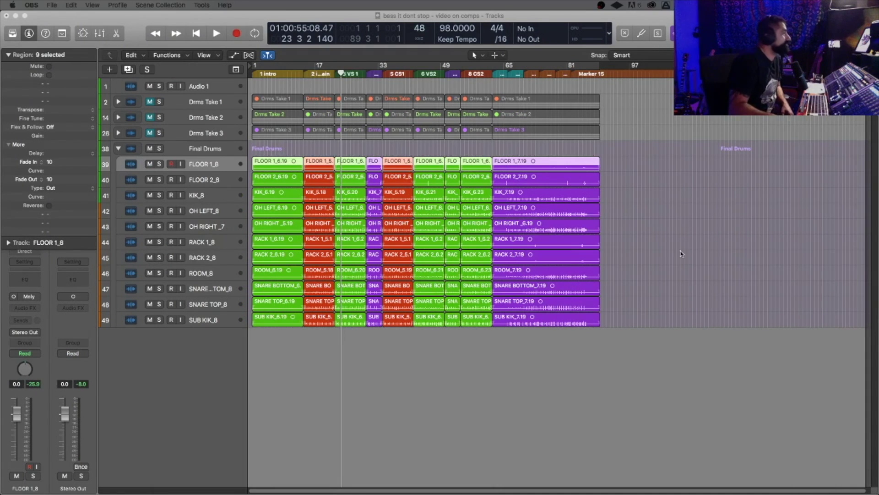
click(634, 364)
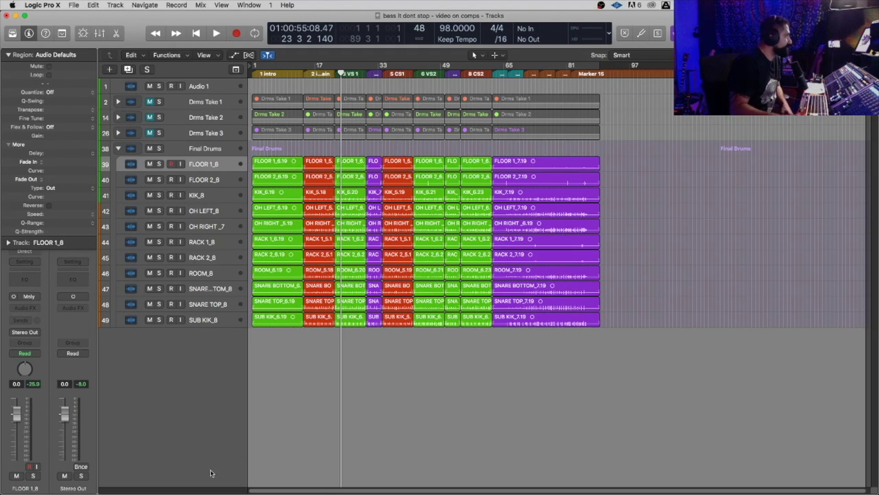
key(x)
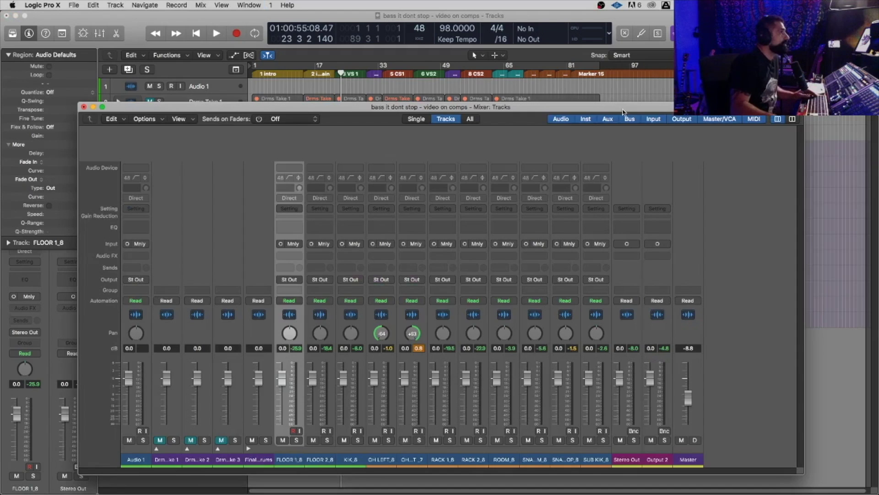
drag(623, 111, 545, 70)
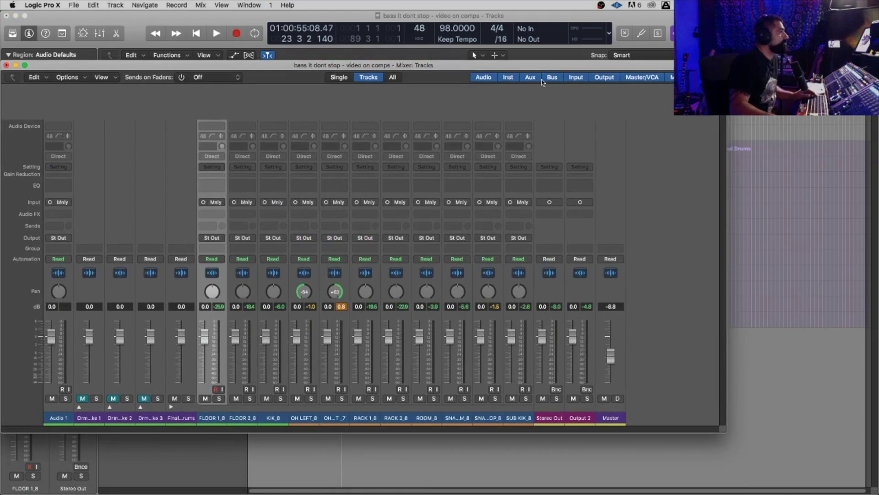
Switch the Stereo Out channel strip to stereo format and lower the Master fader to -10.4 dB
click(550, 202)
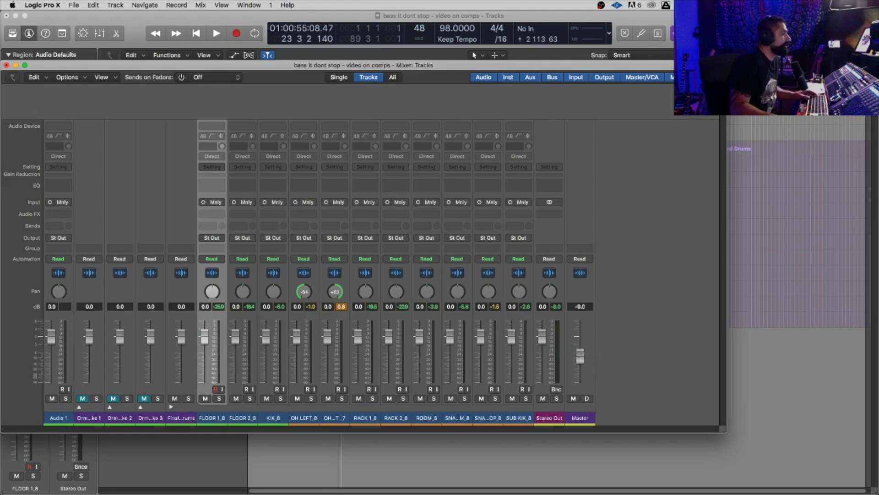
drag(580, 356, 580, 366)
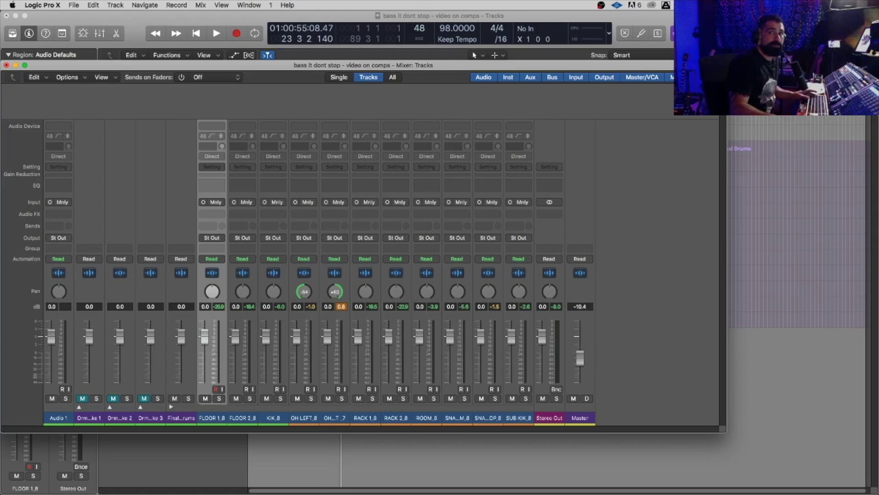
Bring the OBS window into view, check the Audio Input Capture level, and return to the Logic Pro X Mixer
click(582, 54)
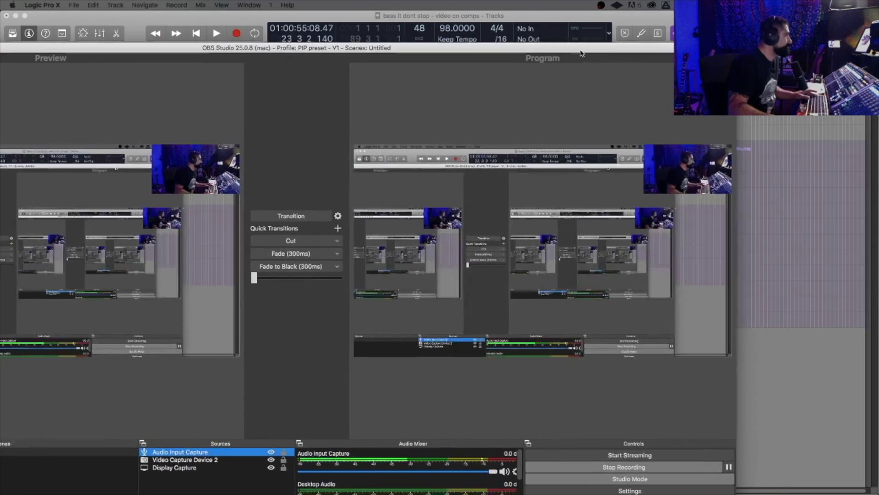
drag(582, 53, 631, 6)
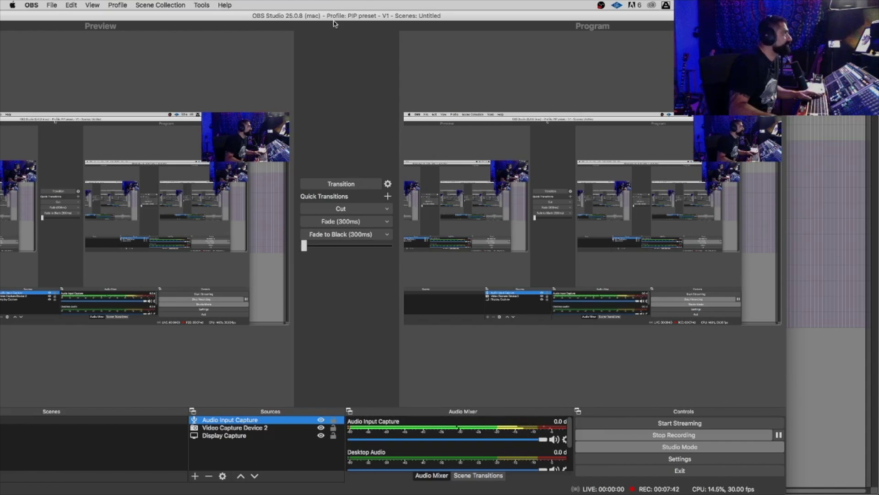
key(ctrl+Left)
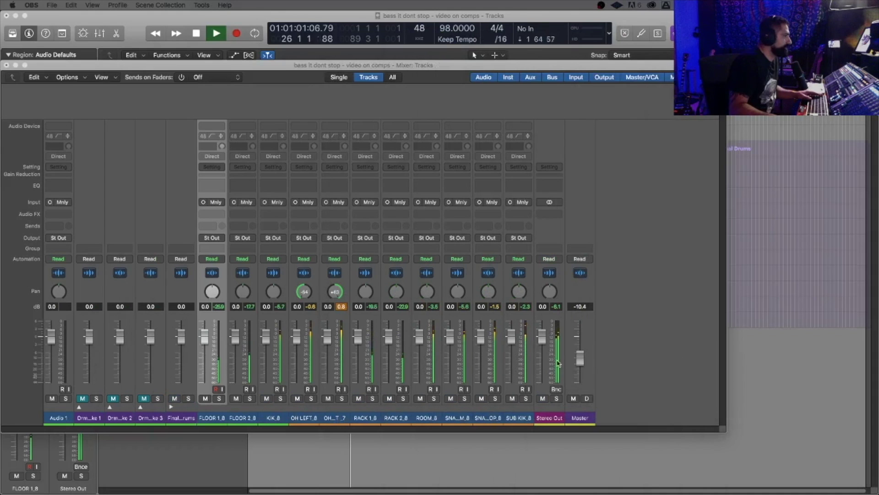
Lower the Master fader slightly during playback and check the Audio Input Capture meter in OBS before returning to Logic Pro X
click(582, 359)
drag(582, 360, 580, 366)
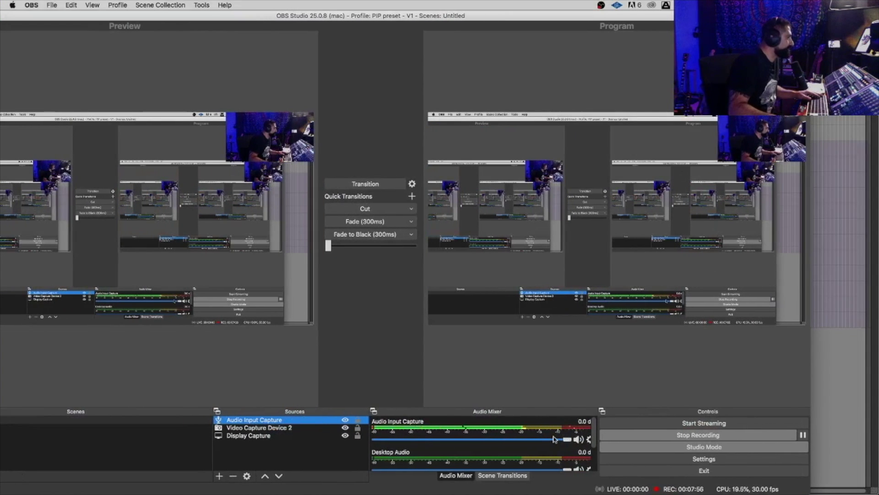
click(814, 344)
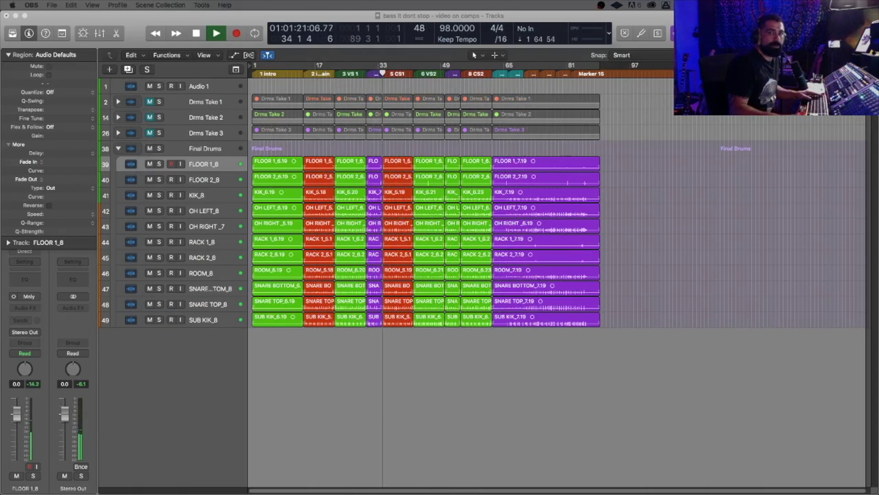
Switch to OBS to review the Audio Input Capture source and its meter, then move the window off the screen again
key(super+Tab)
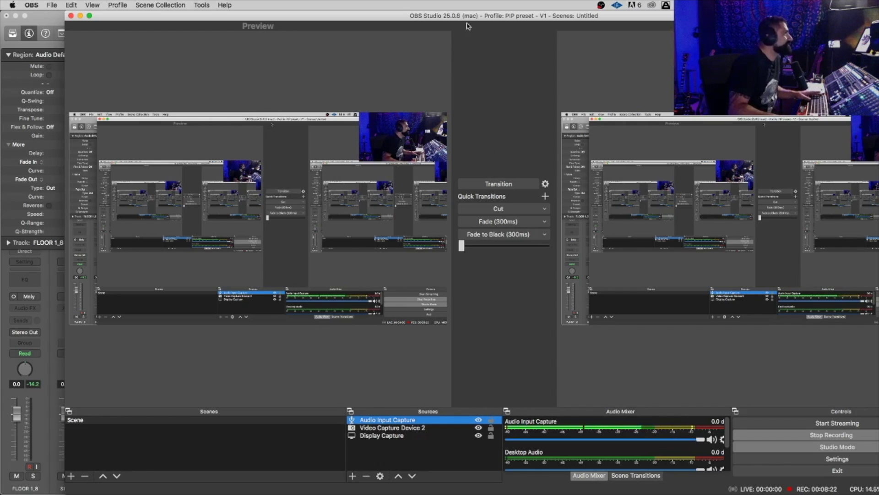
drag(455, 16, 385, 10)
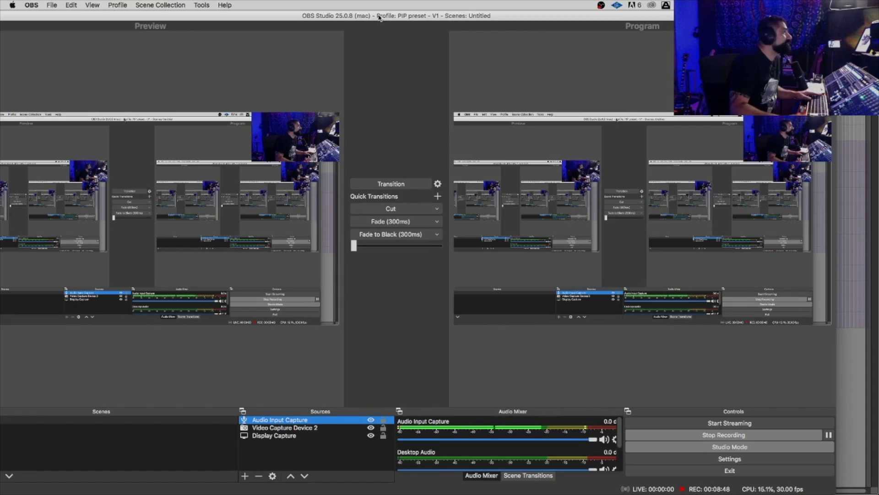
drag(379, 17, 878, 35)
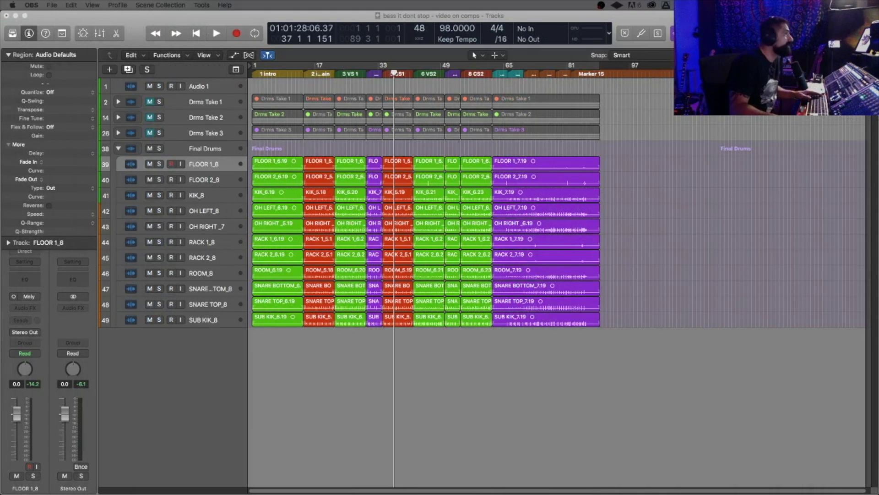